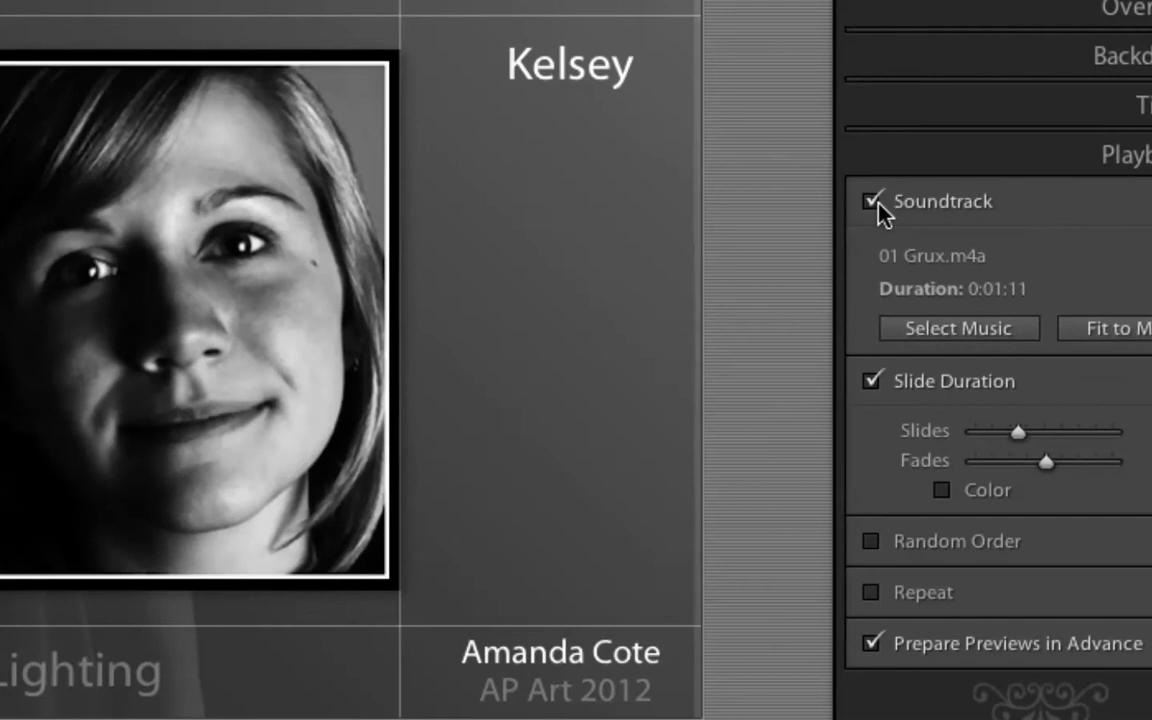
# Step: Toggle the slideshow soundtrack off and back on, and bring up the music chooser
pyautogui.click(877, 202)
pyautogui.click(877, 202)
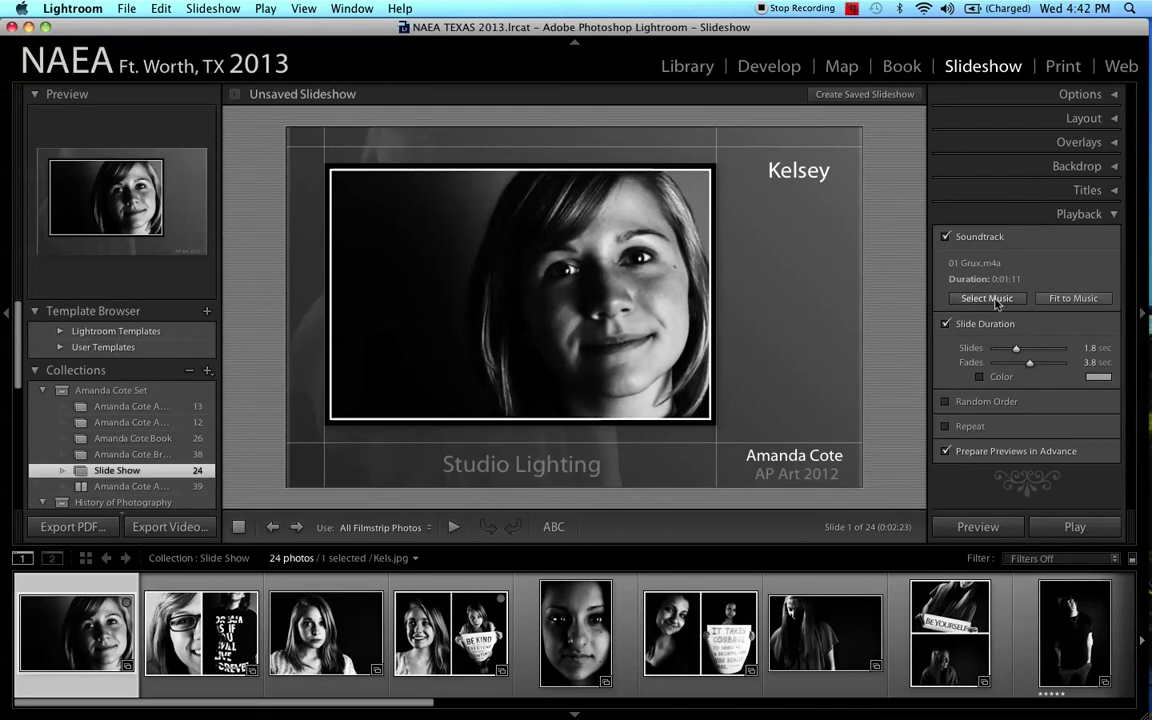
pyautogui.click(996, 300)
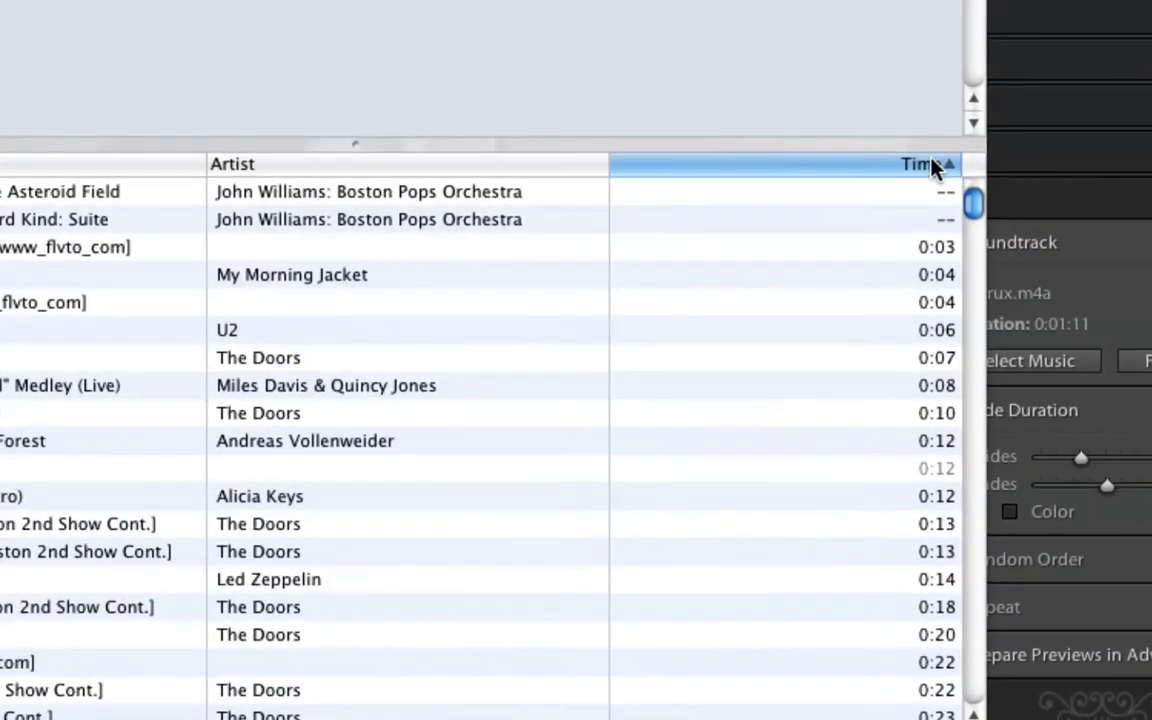
# Step: Sort the iTunes tracks by time and select Green Day's Coming Clean
pyautogui.click(932, 167)
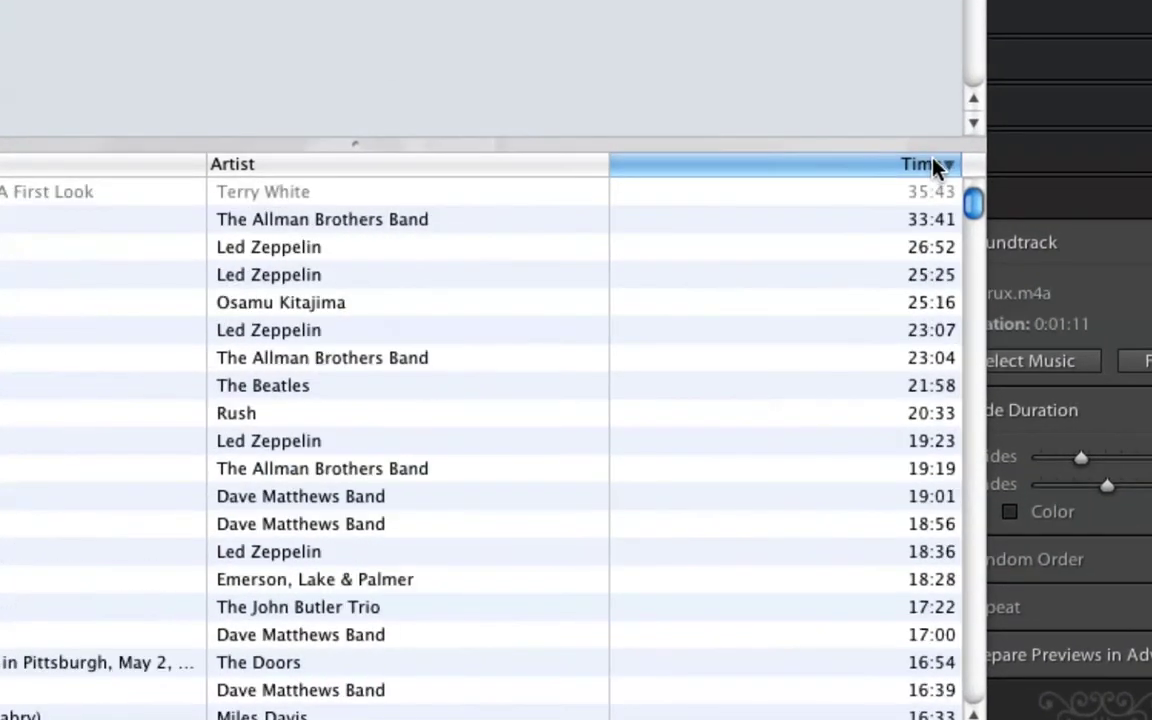
pyautogui.click(933, 168)
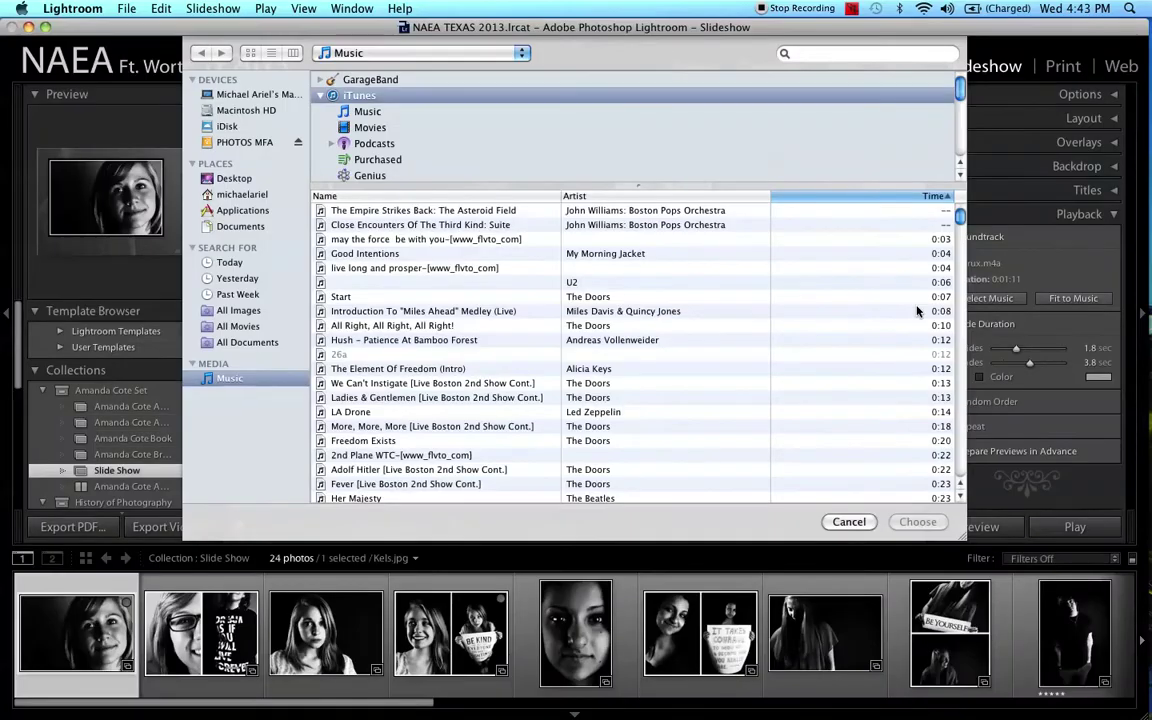
pyautogui.scroll(-15, 909, 377)
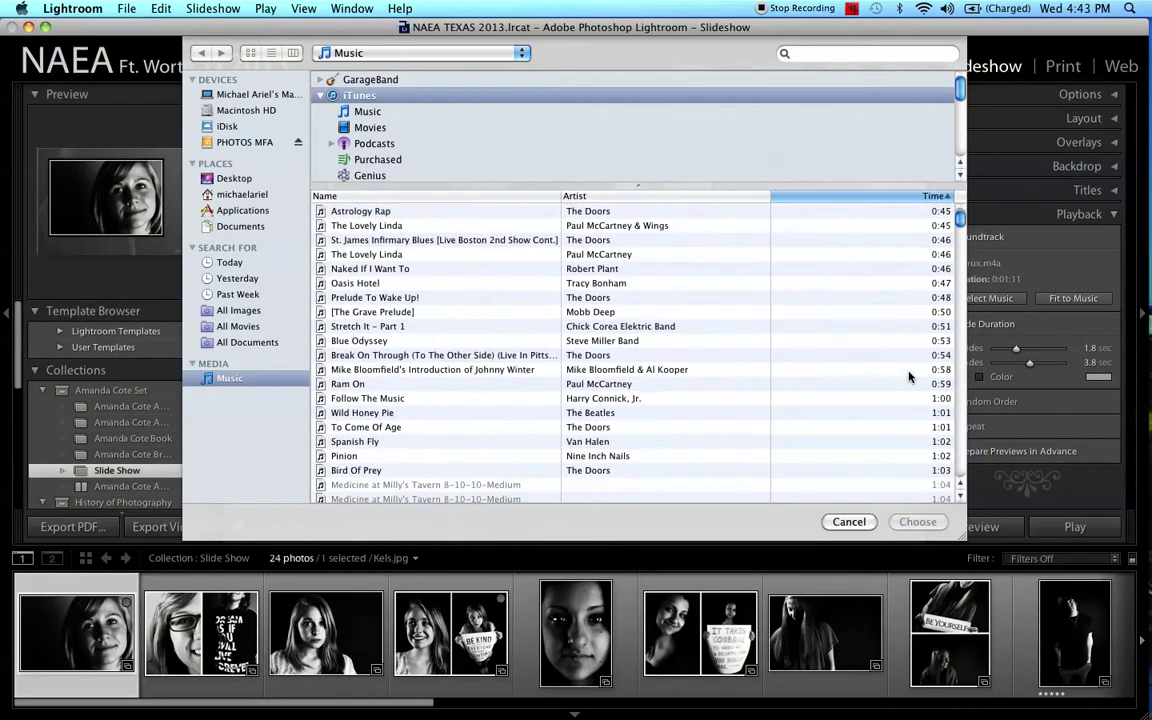
pyautogui.scroll(-12, 909, 377)
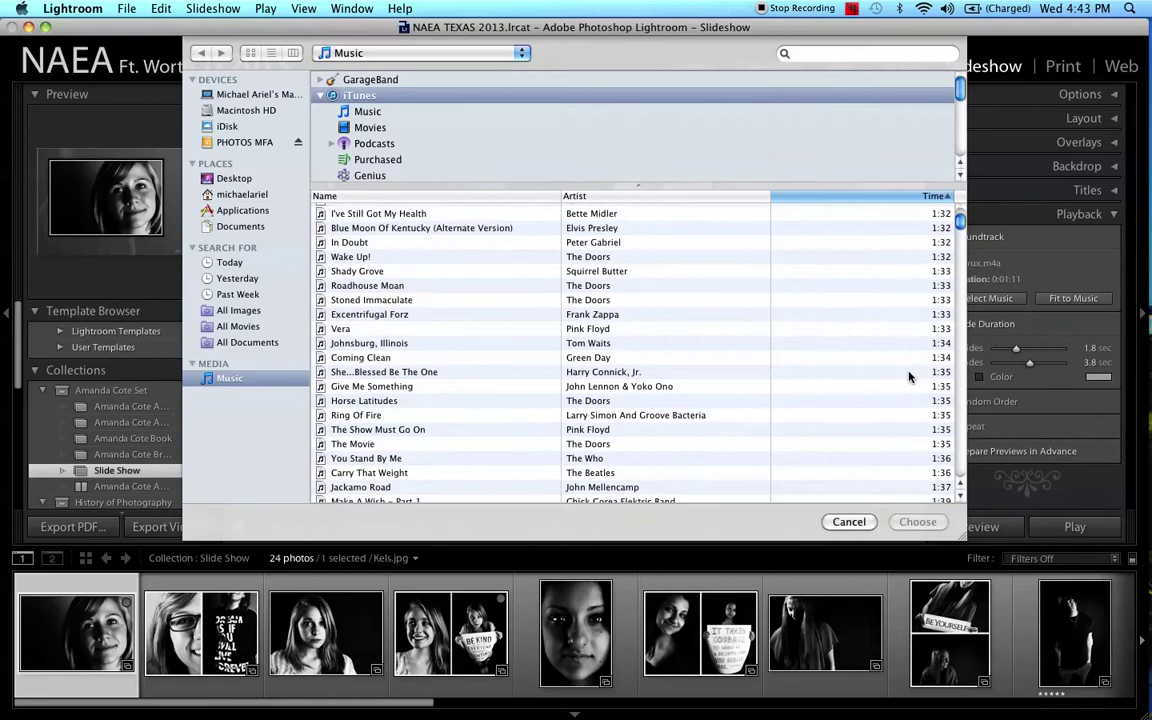
pyautogui.scroll(1, 909, 377)
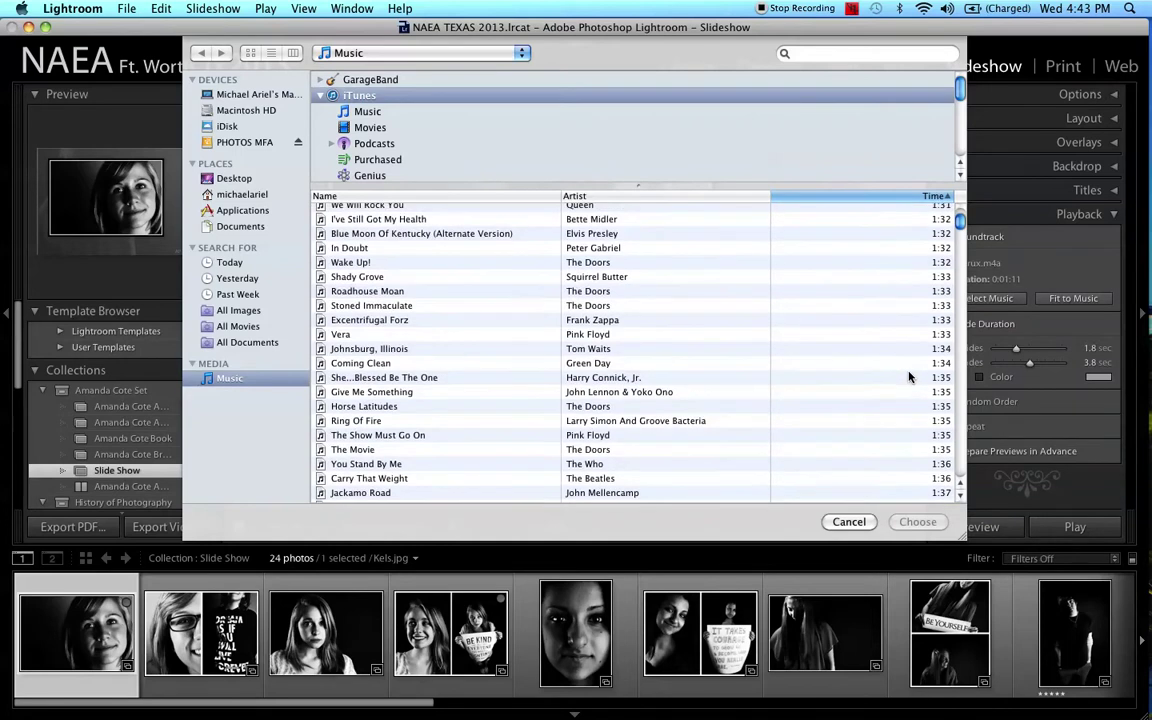
pyautogui.scroll(1, 909, 377)
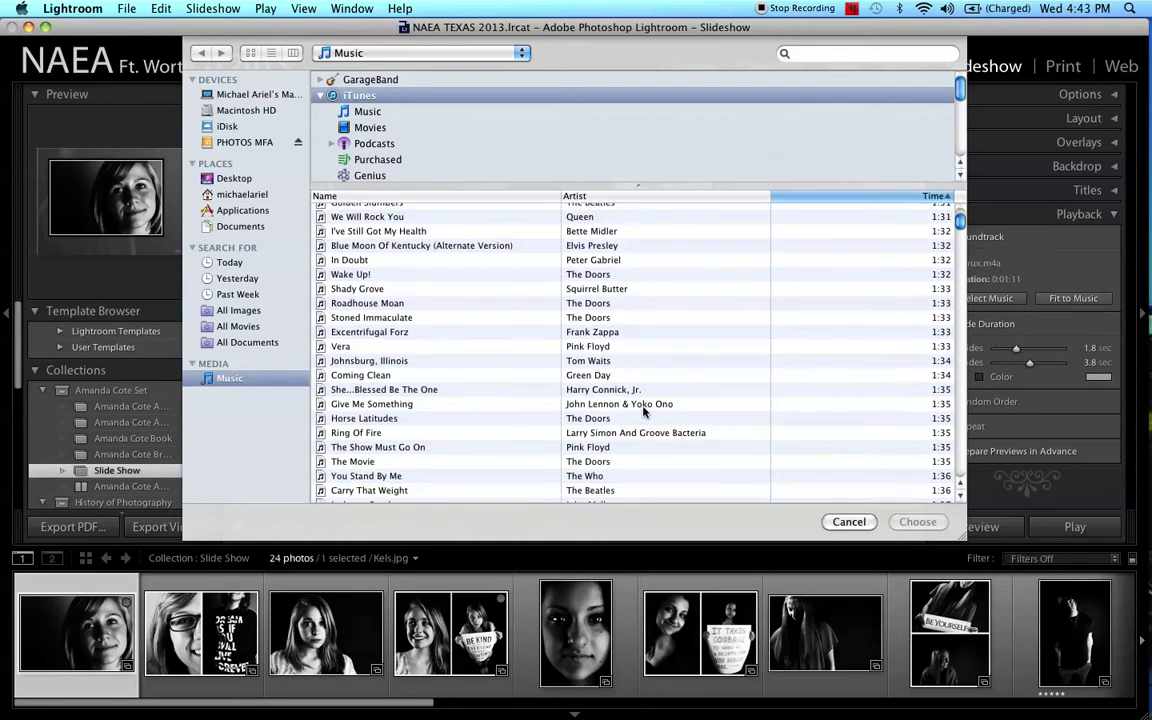
pyautogui.click(605, 378)
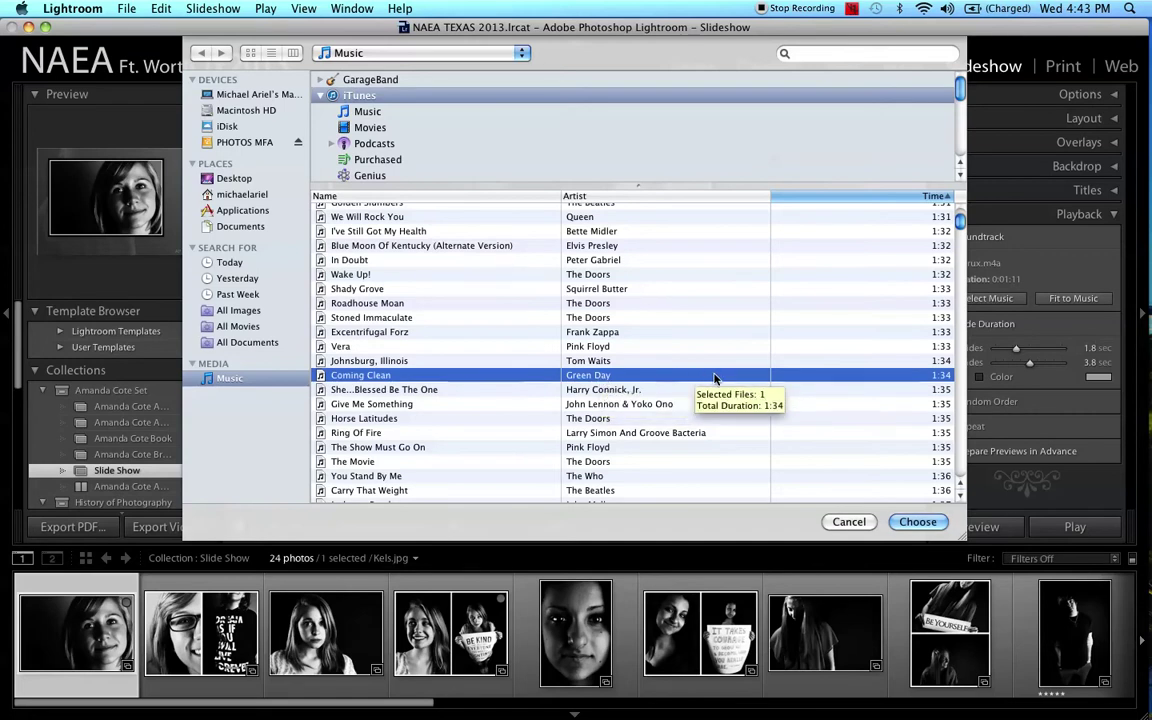
# Step: Set Coming Clean as the soundtrack and fit the slides to its 1:34 length with 1.5-second fades
pyautogui.click(918, 523)
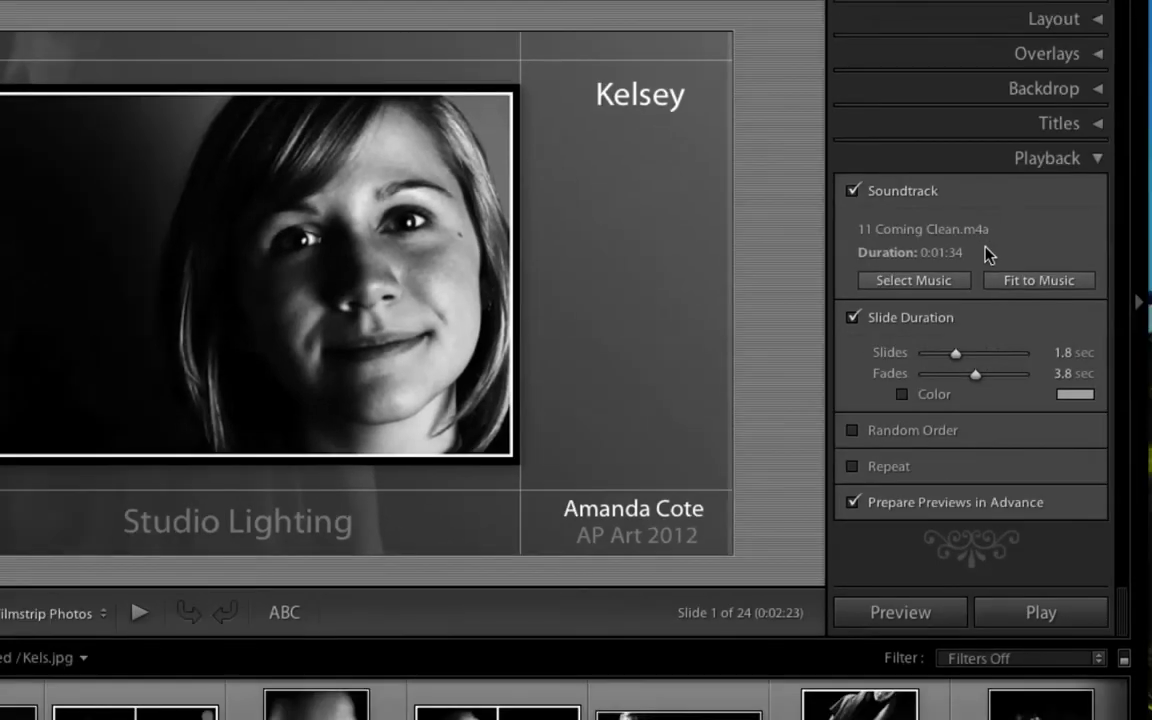
pyautogui.click(1038, 282)
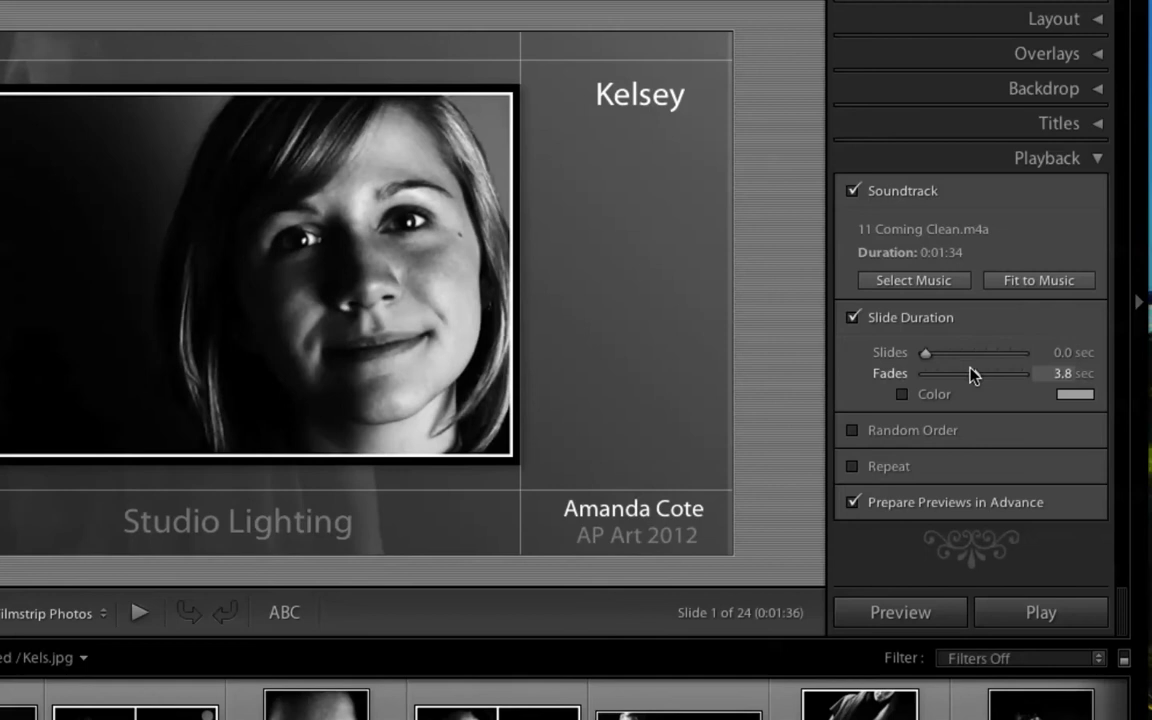
pyautogui.moveTo(975, 380); pyautogui.dragTo(955, 383)
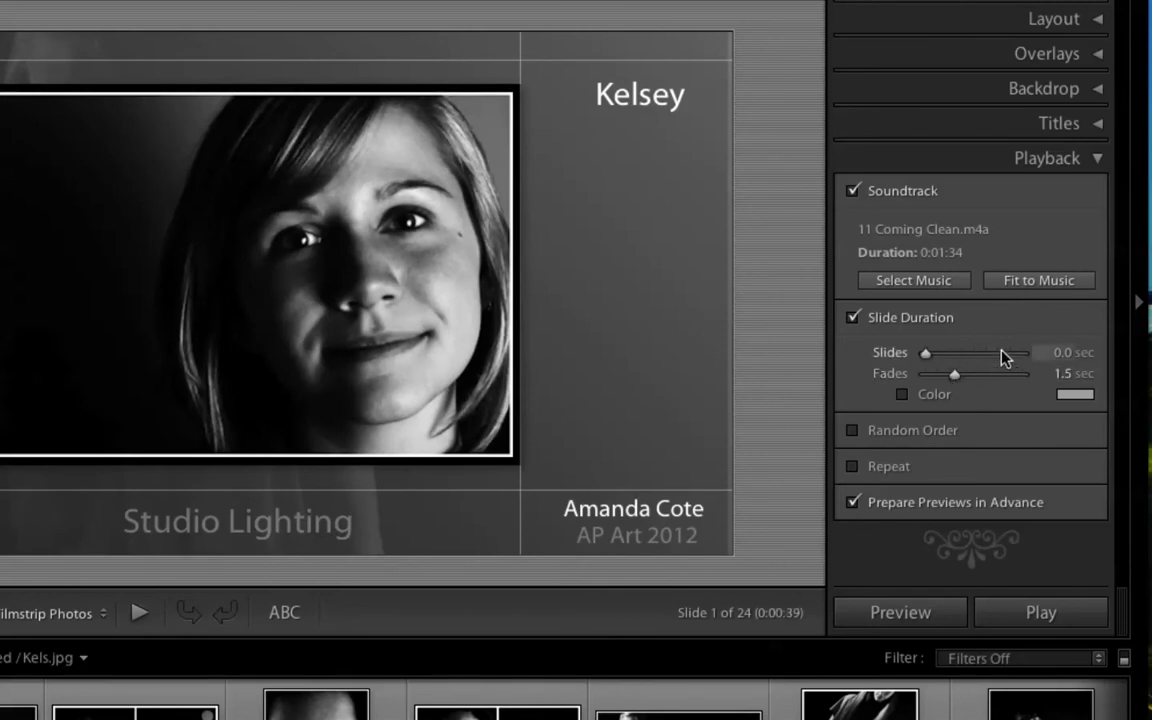
pyautogui.click(1029, 284)
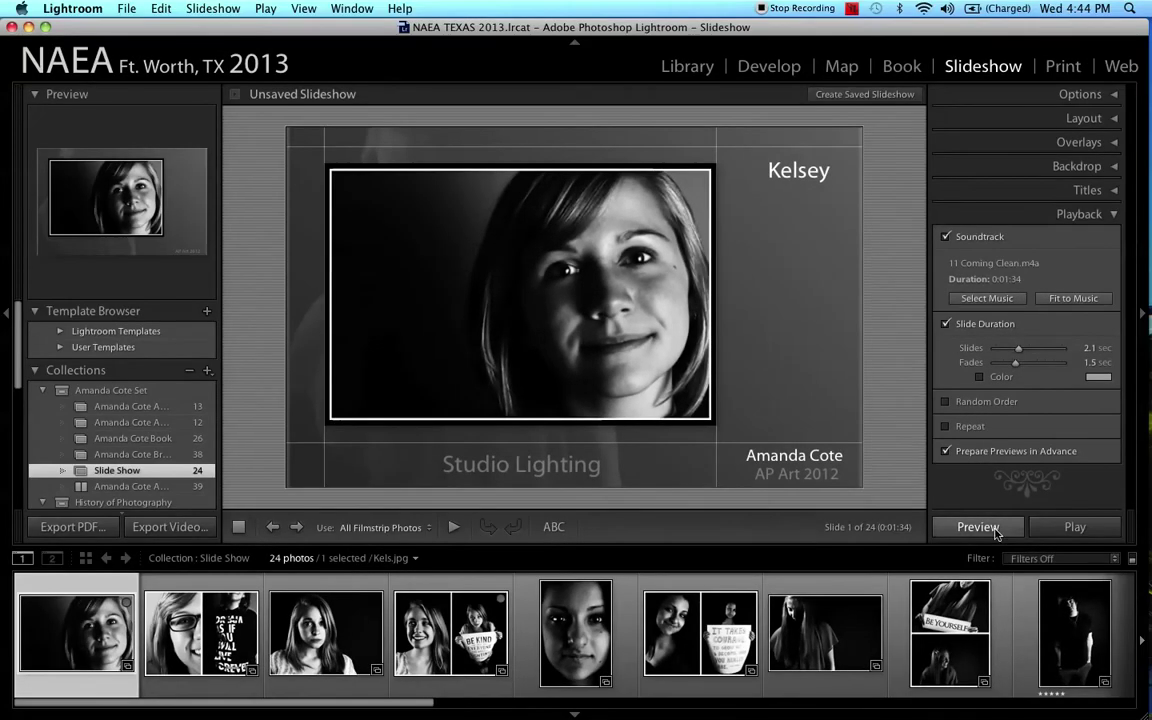
# Step: Preview the slideshow with its music, pause it, and bring iTunes to the front
pyautogui.click(995, 533)
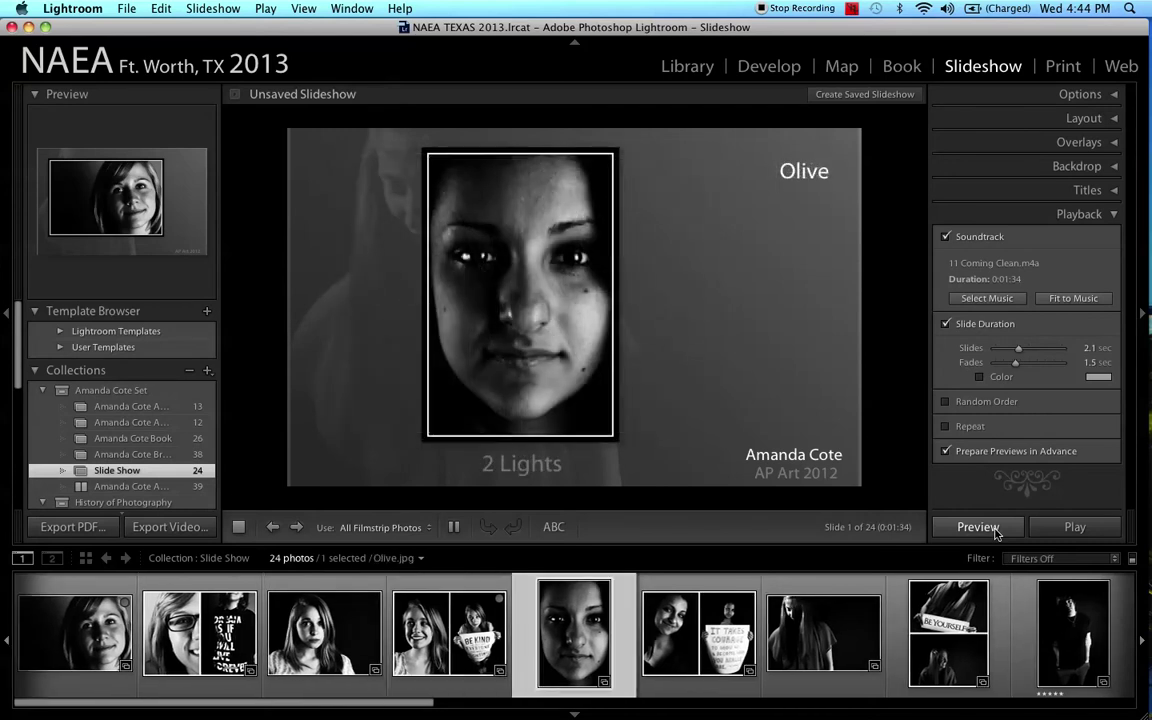
pyautogui.click(454, 527)
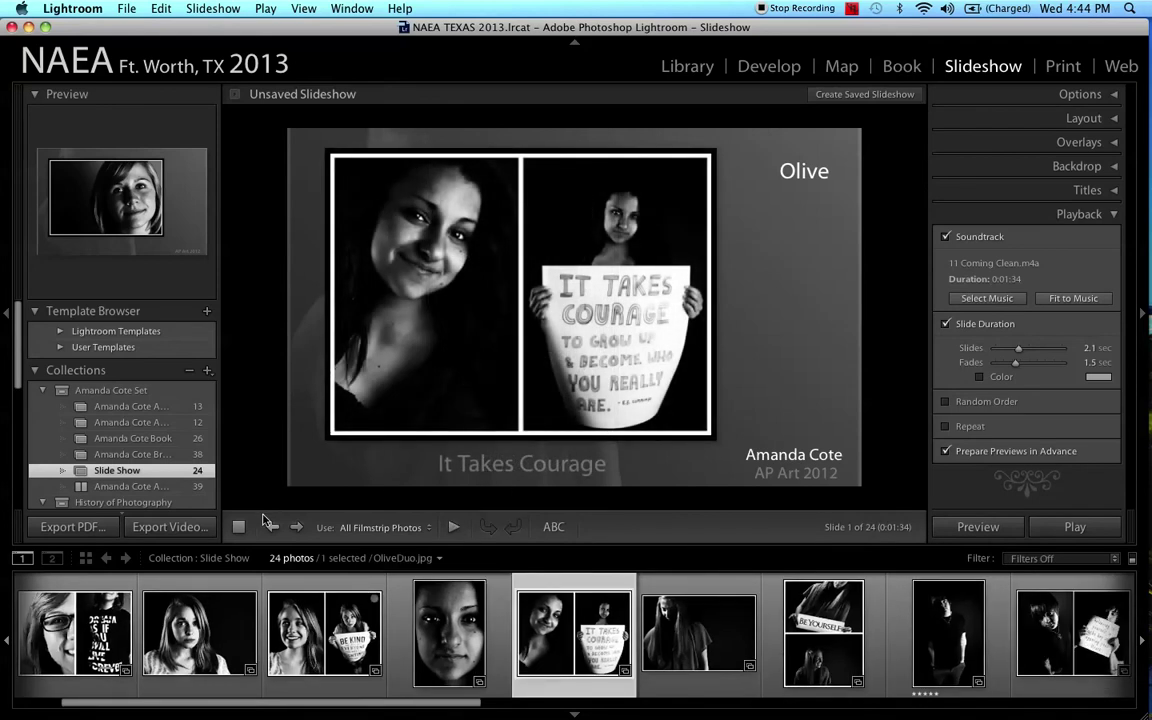
pyautogui.moveTo(5, 338)
pyautogui.click(22, 198)
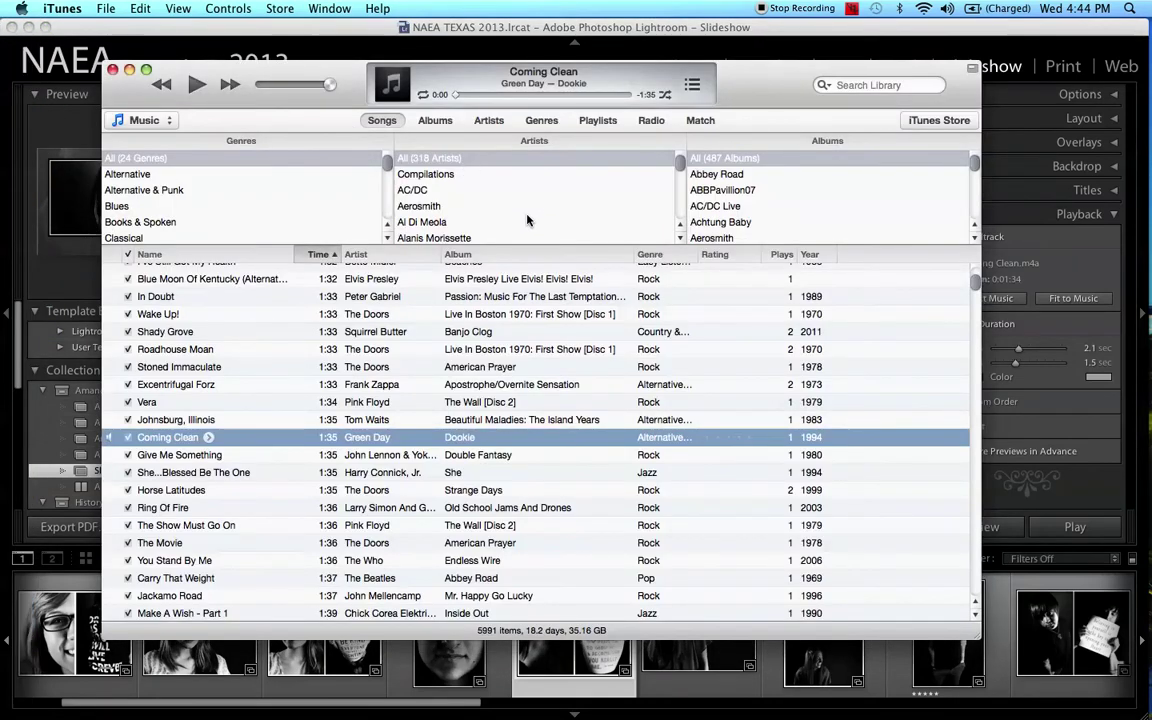
# Step: Nudge the iTunes window down and right, then close it to return to Lightroom
pyautogui.moveTo(750, 81); pyautogui.dragTo(752, 105)
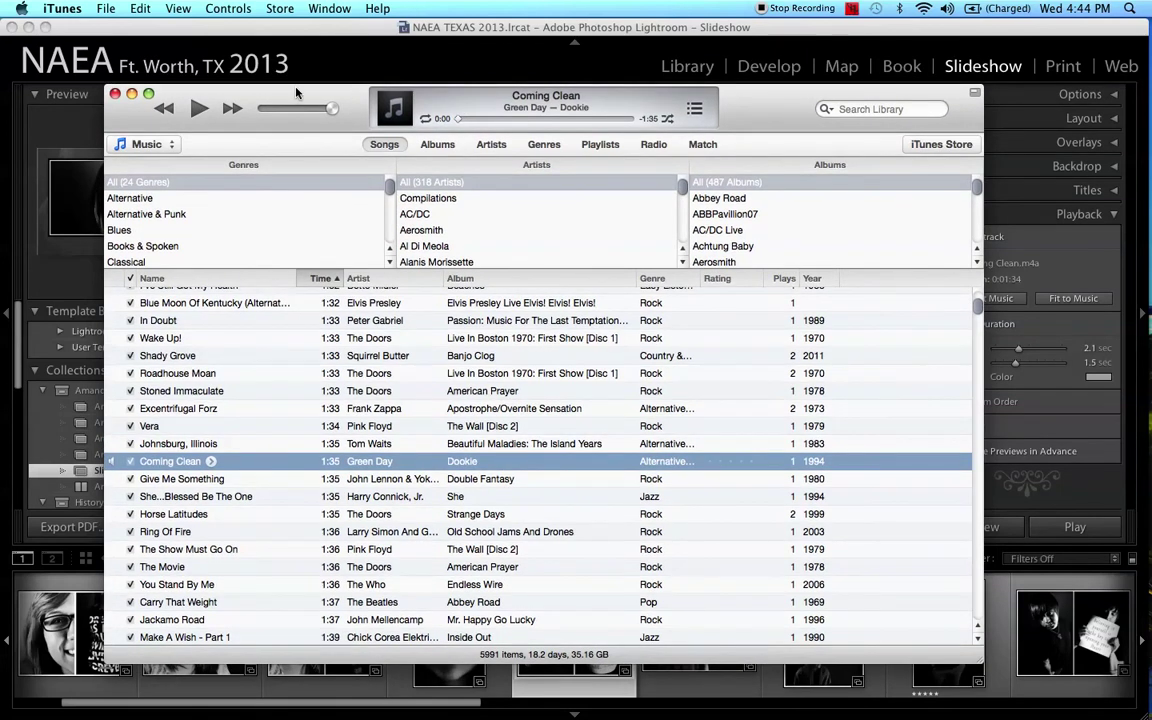
pyautogui.moveTo(272, 103); pyautogui.dragTo(330, 103)
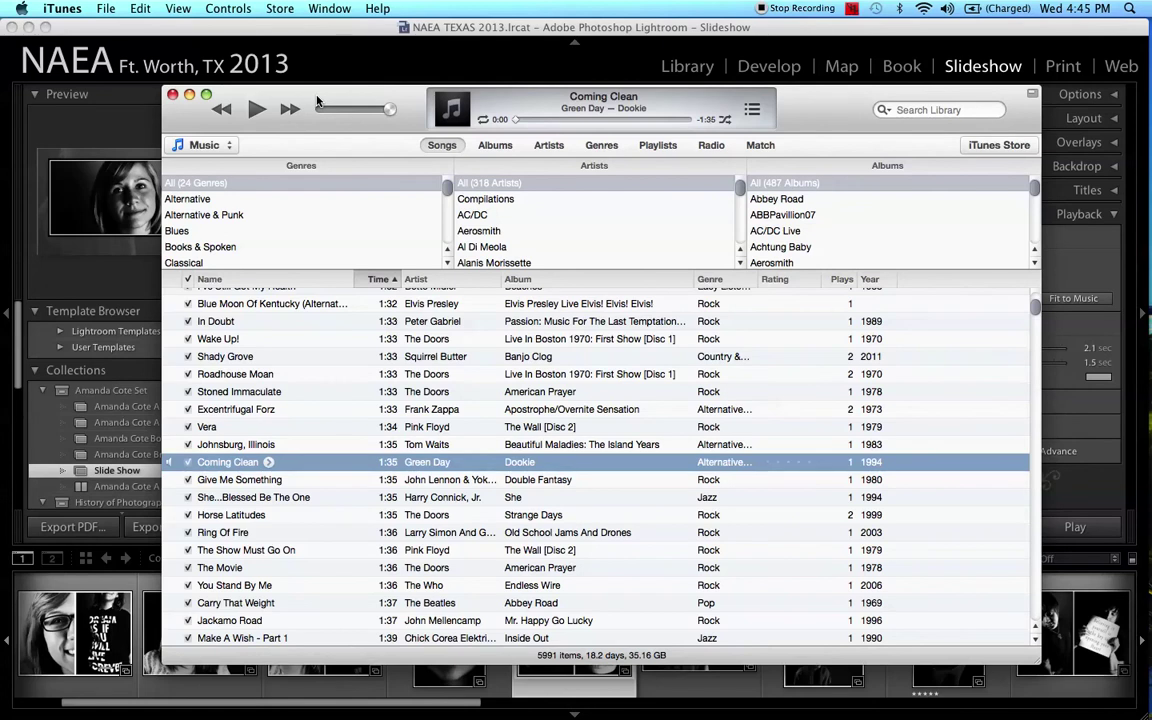
pyautogui.click(172, 95)
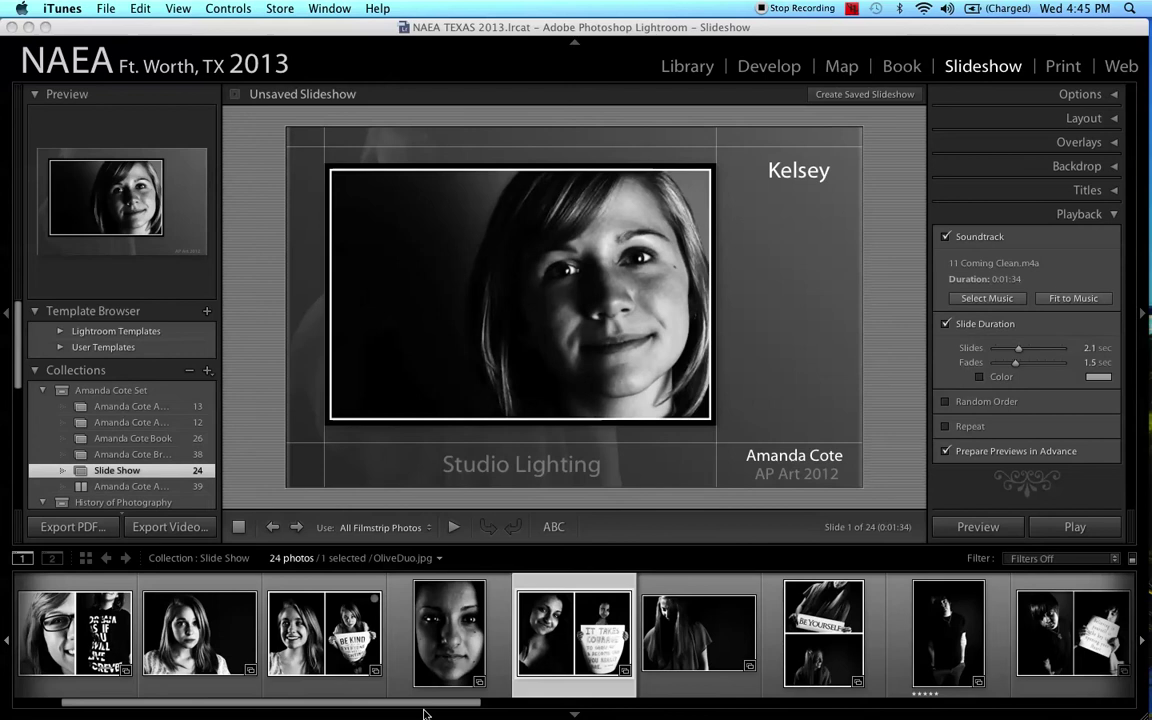
# Step: Scroll the filmstrip to the start, select Kels.jpg, and play the slideshow preview
pyautogui.moveTo(424, 704); pyautogui.dragTo(230, 703)
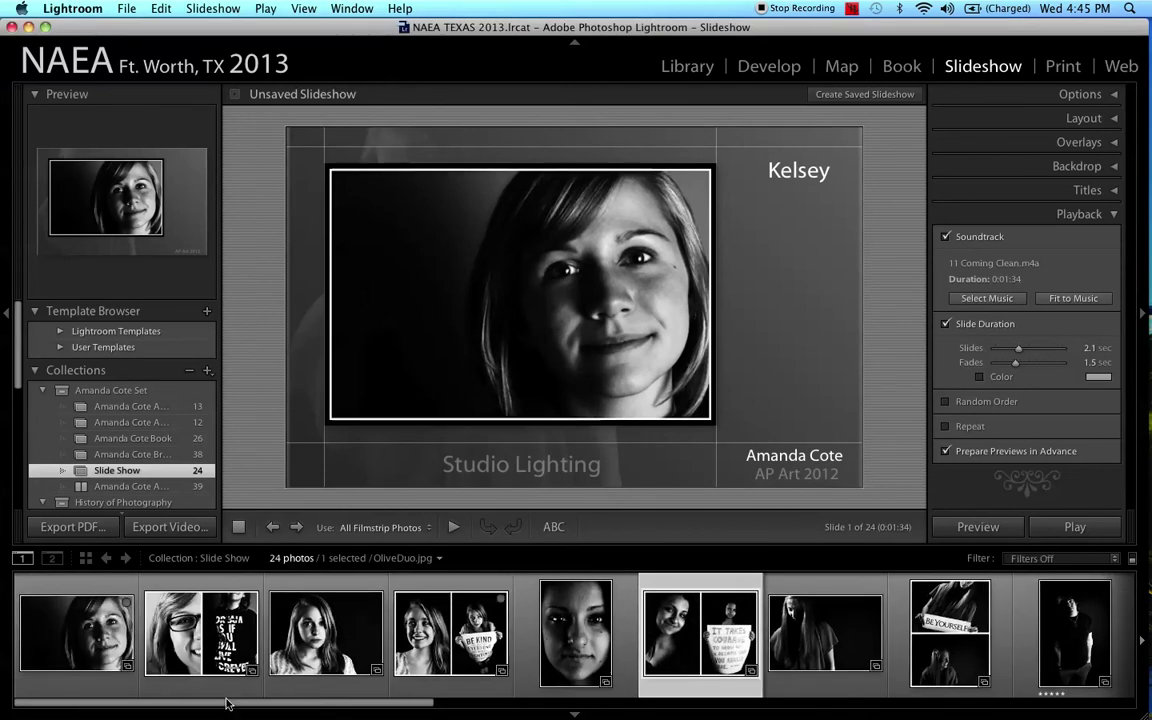
pyautogui.click(58, 637)
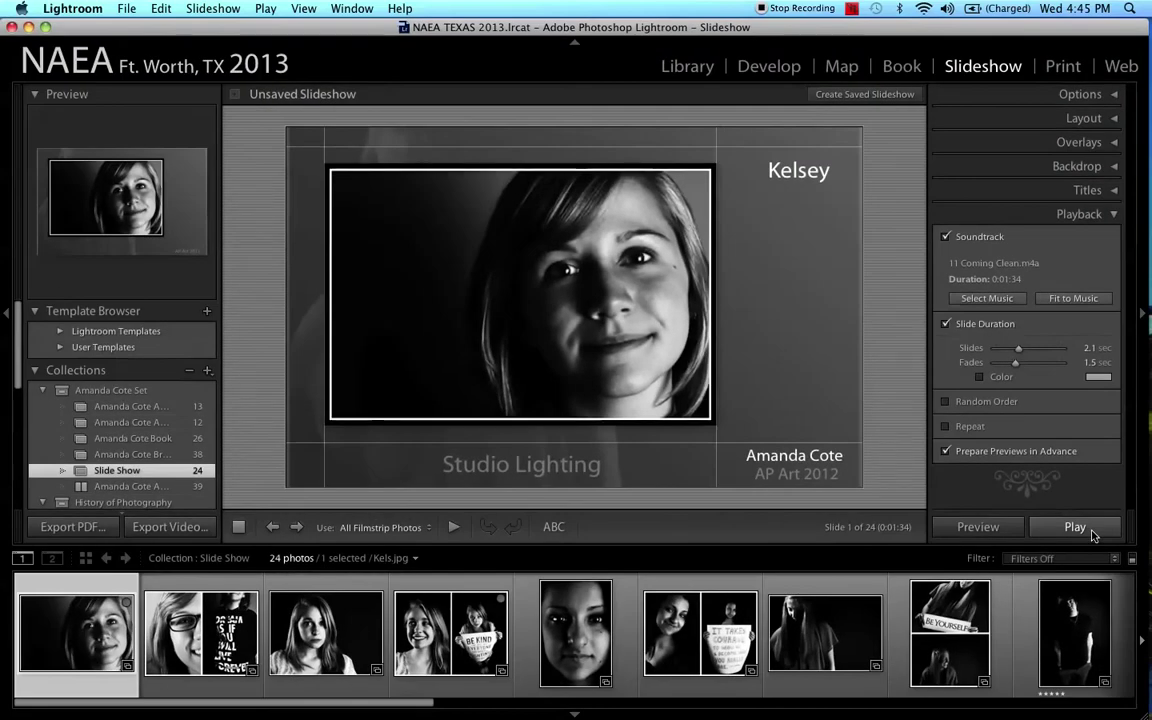
pyautogui.click(1093, 533)
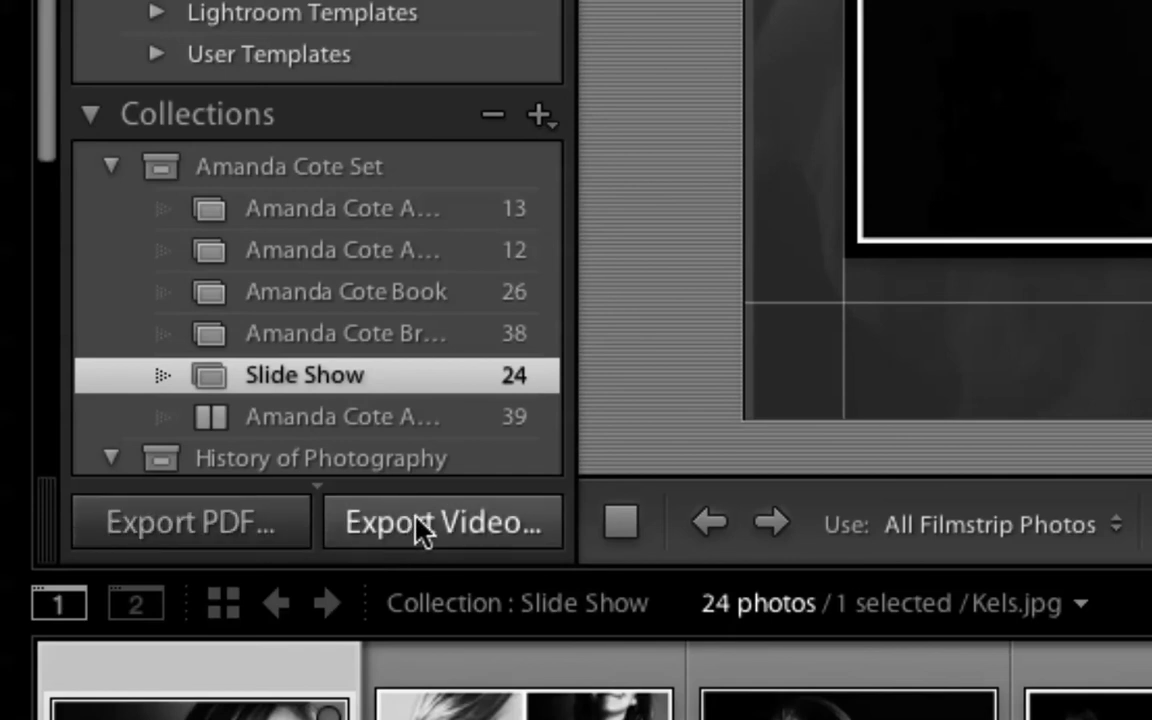
# Step: Start a video export named with the artist's name followed by 'AP ART FINAL' and view the size presets
pyautogui.click(445, 530)
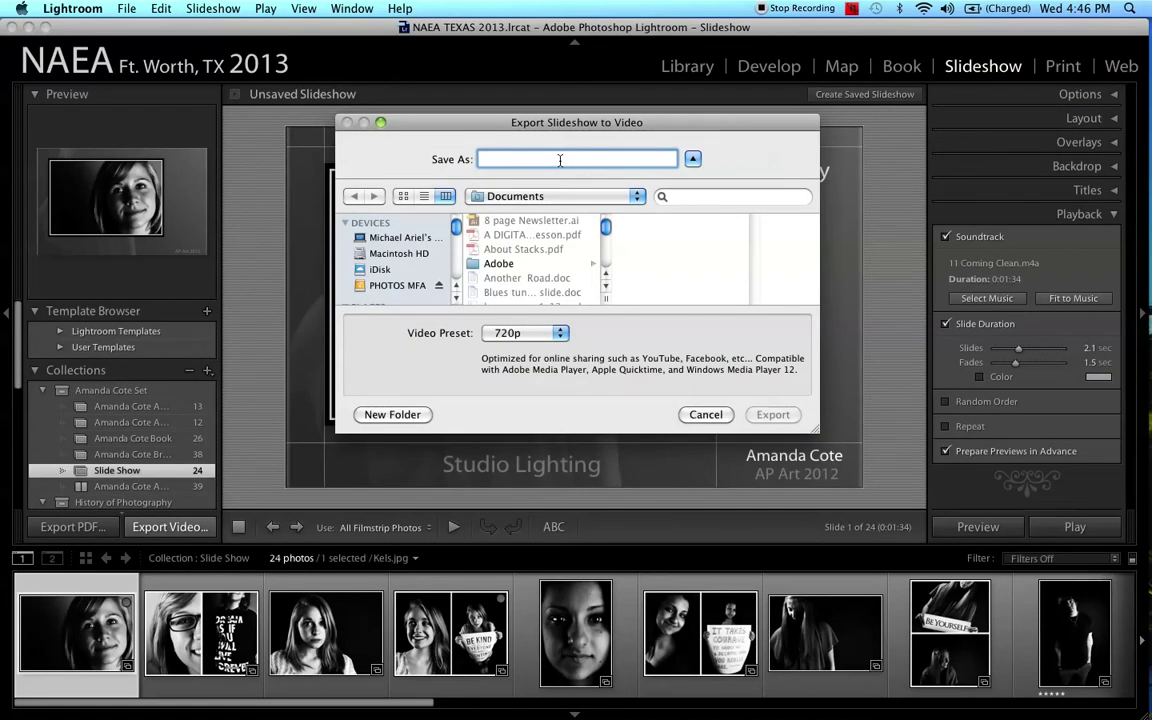
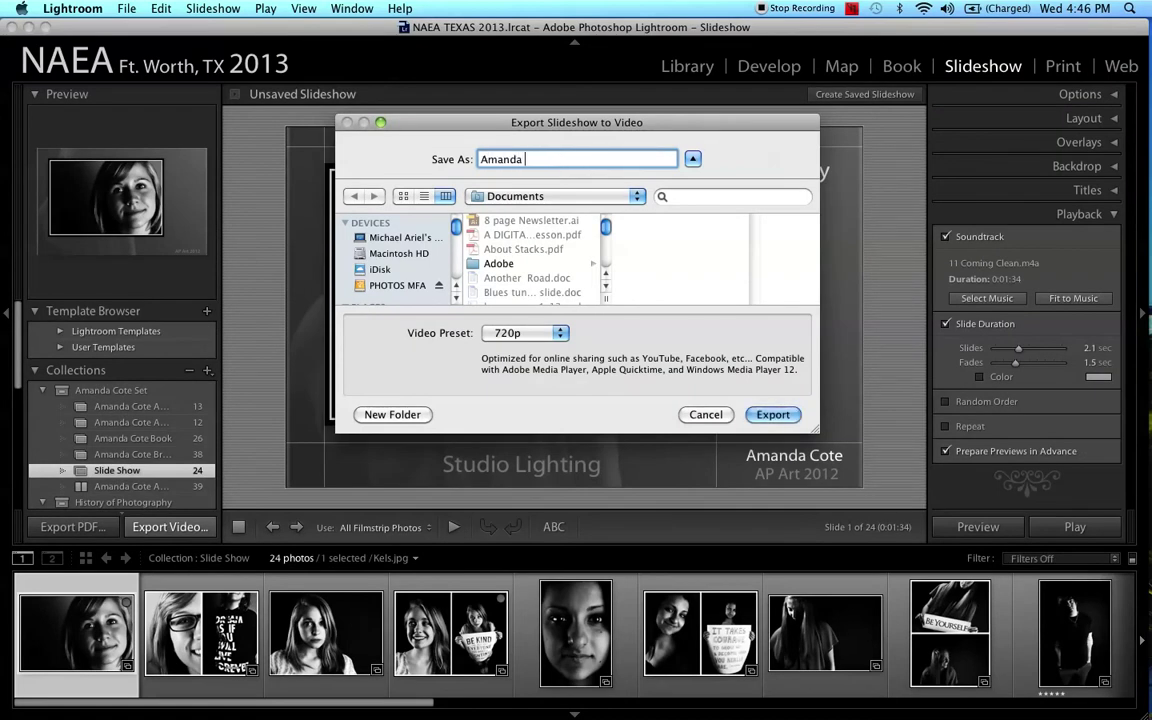
pyautogui.click(560, 333)
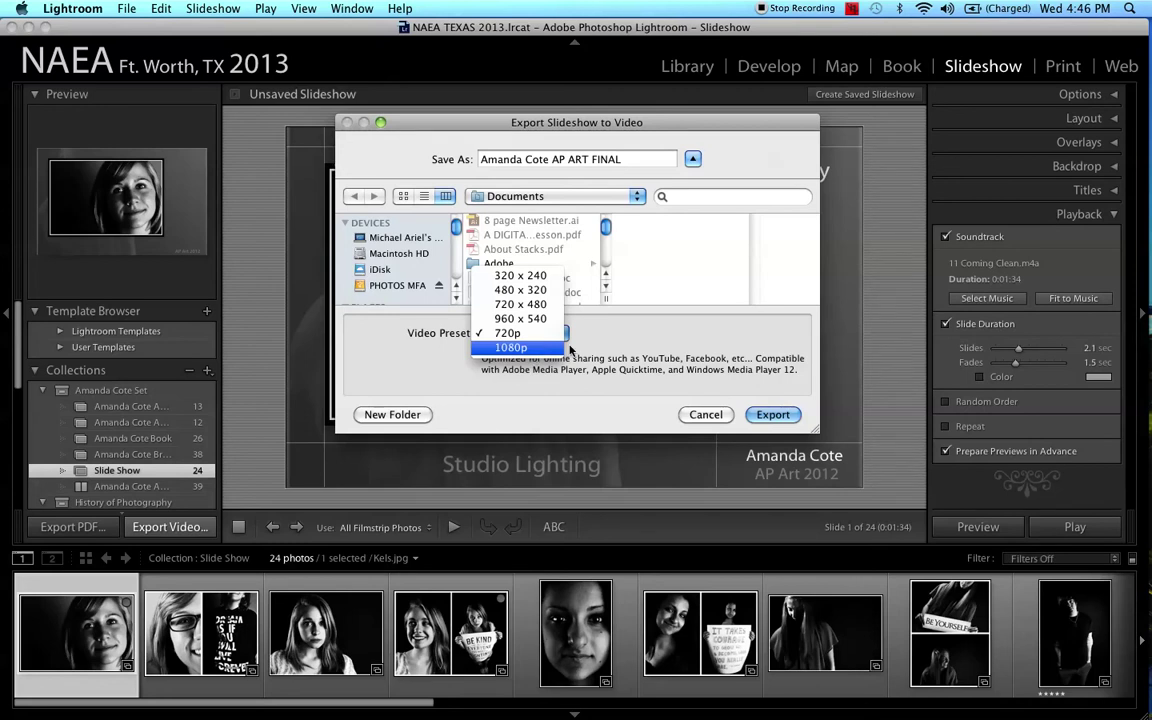
# Step: Compare the 320 x 240, 480 x 320, 720 x 480 and 960 x 540 video presets
pyautogui.click(525, 332)
pyautogui.click(559, 340)
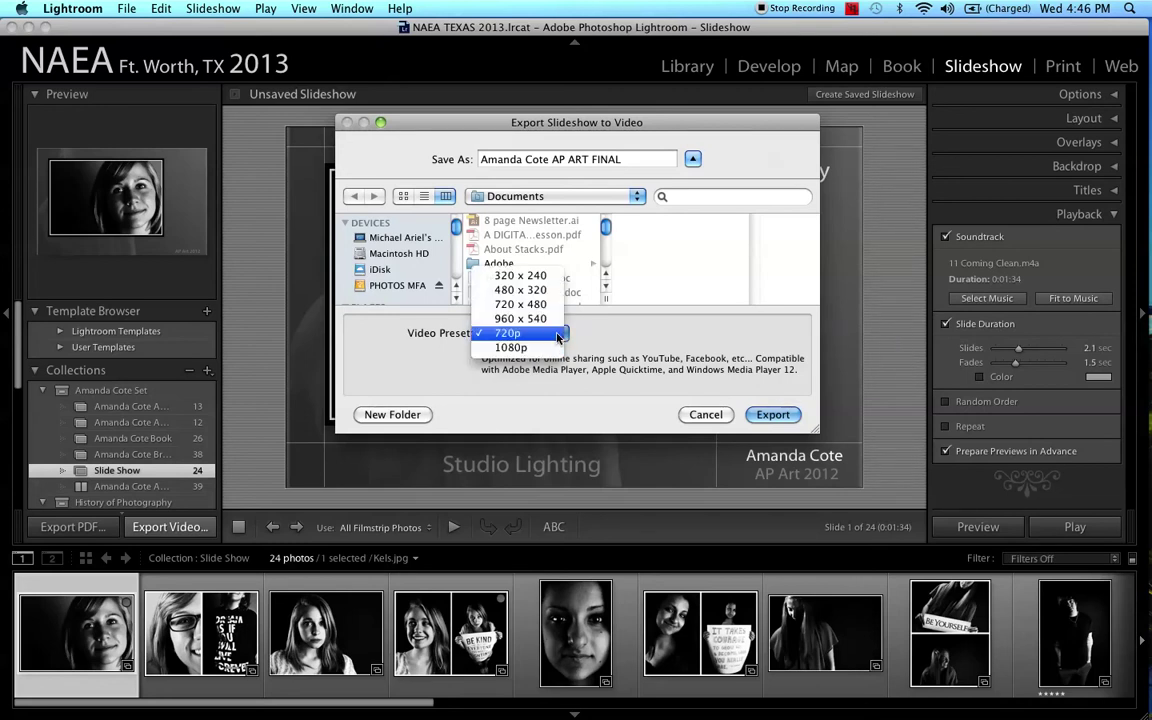
pyautogui.click(539, 278)
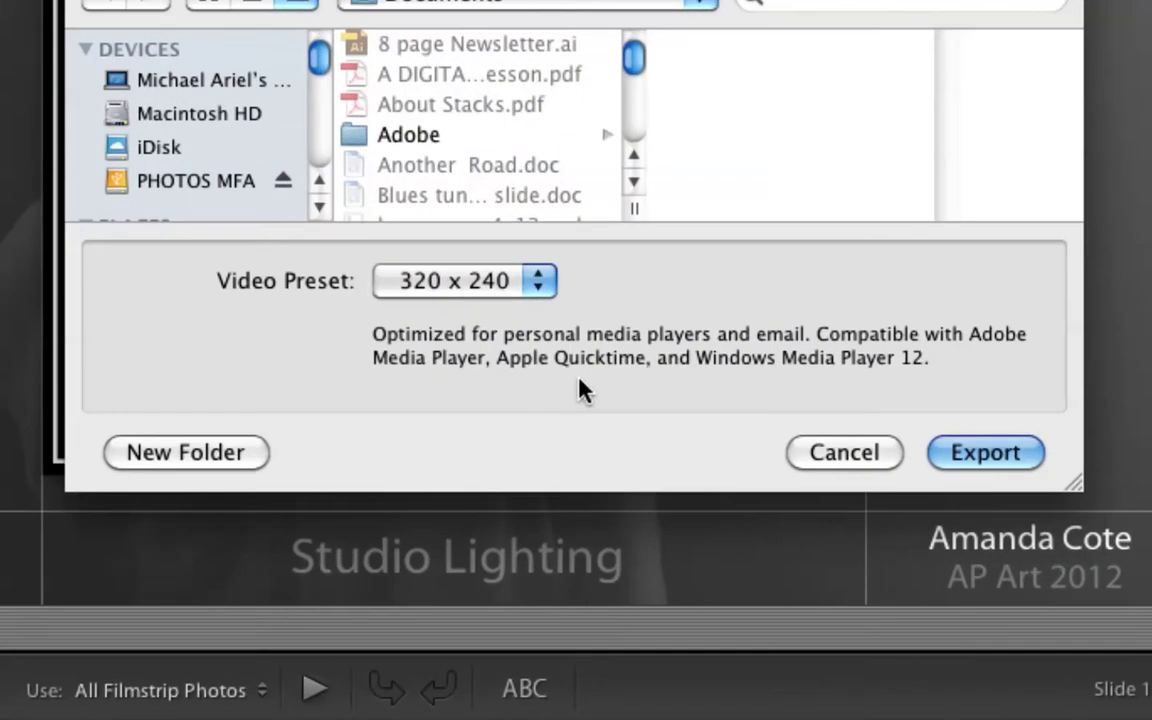
pyautogui.click(520, 284)
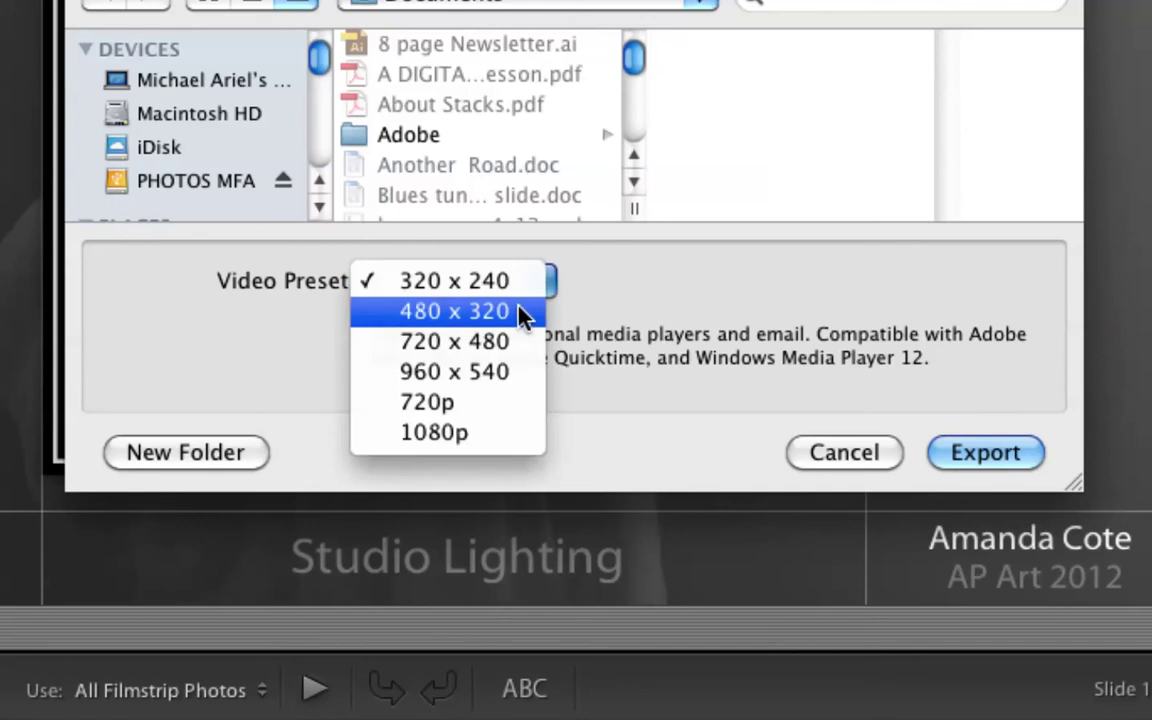
pyautogui.click(520, 311)
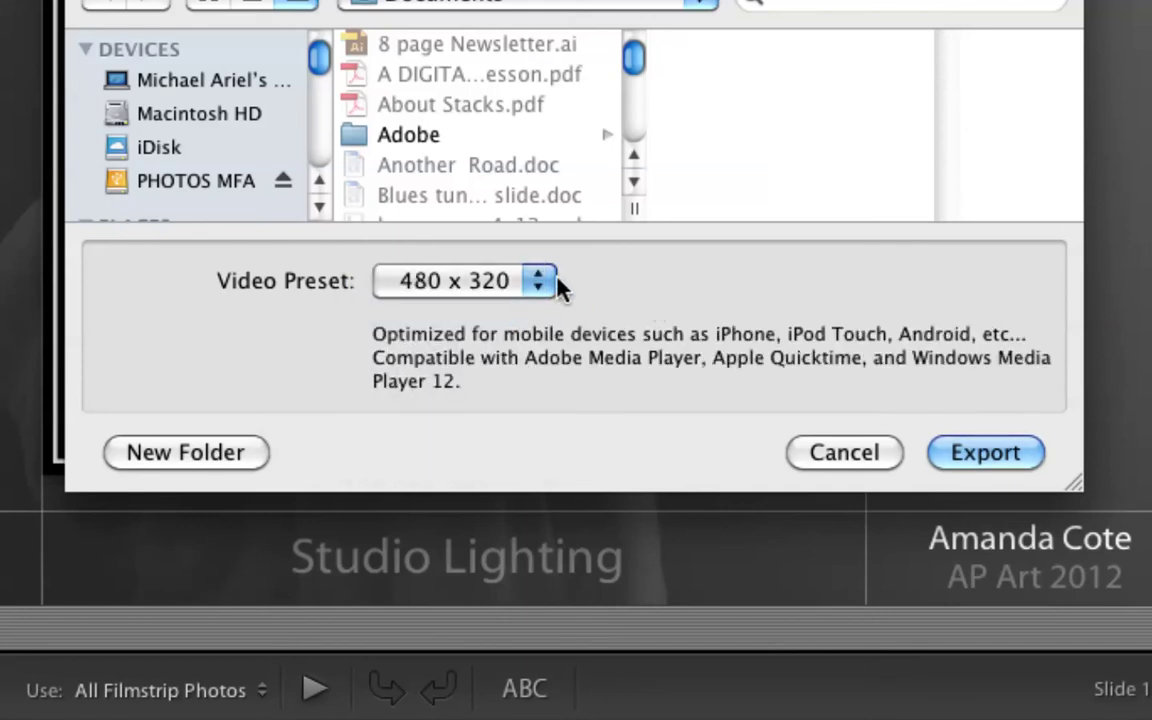
pyautogui.click(545, 288)
pyautogui.click(528, 319)
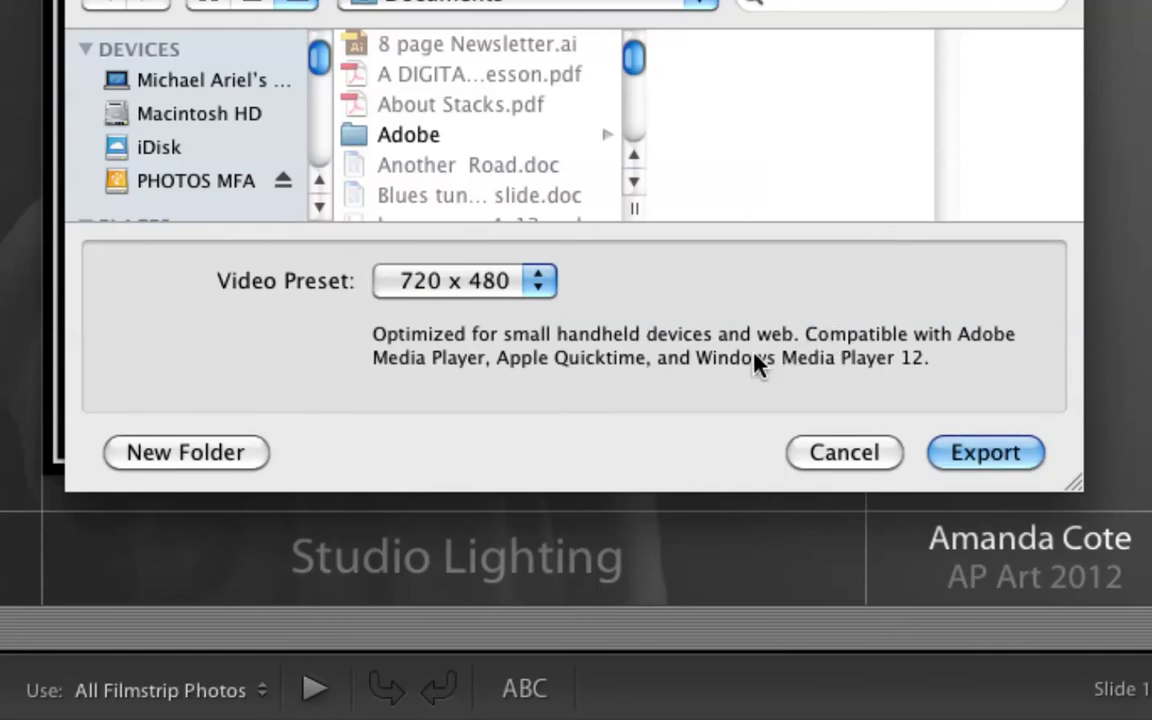
pyautogui.click(542, 284)
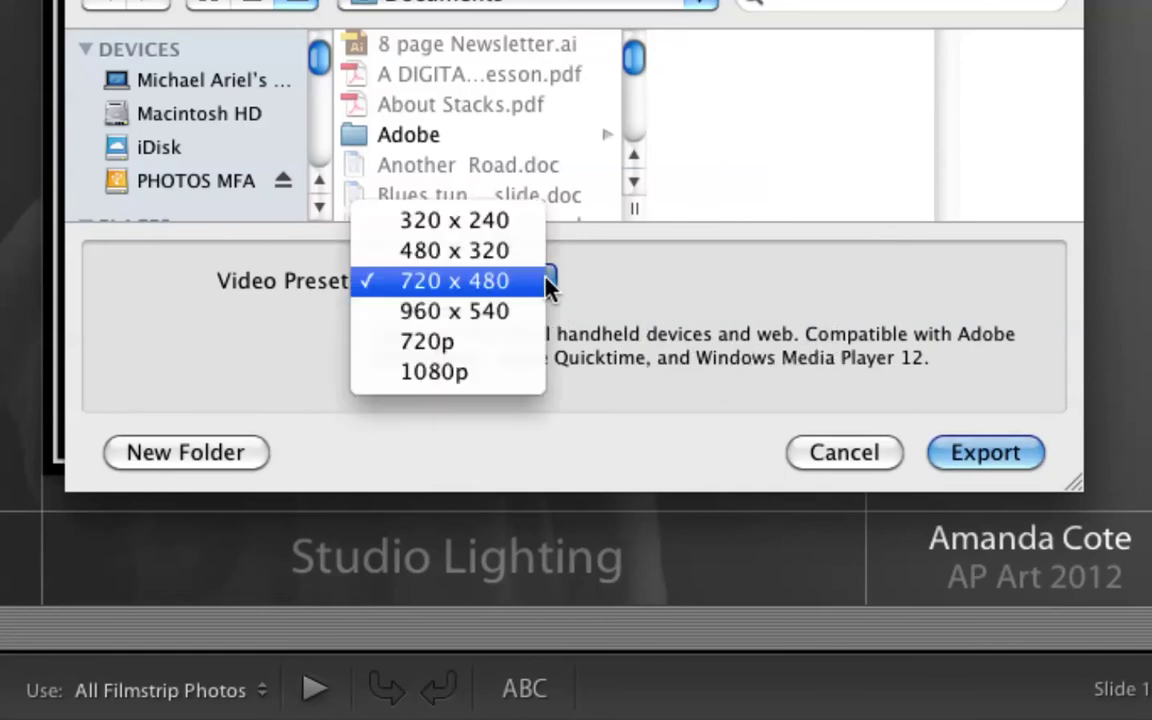
pyautogui.click(518, 310)
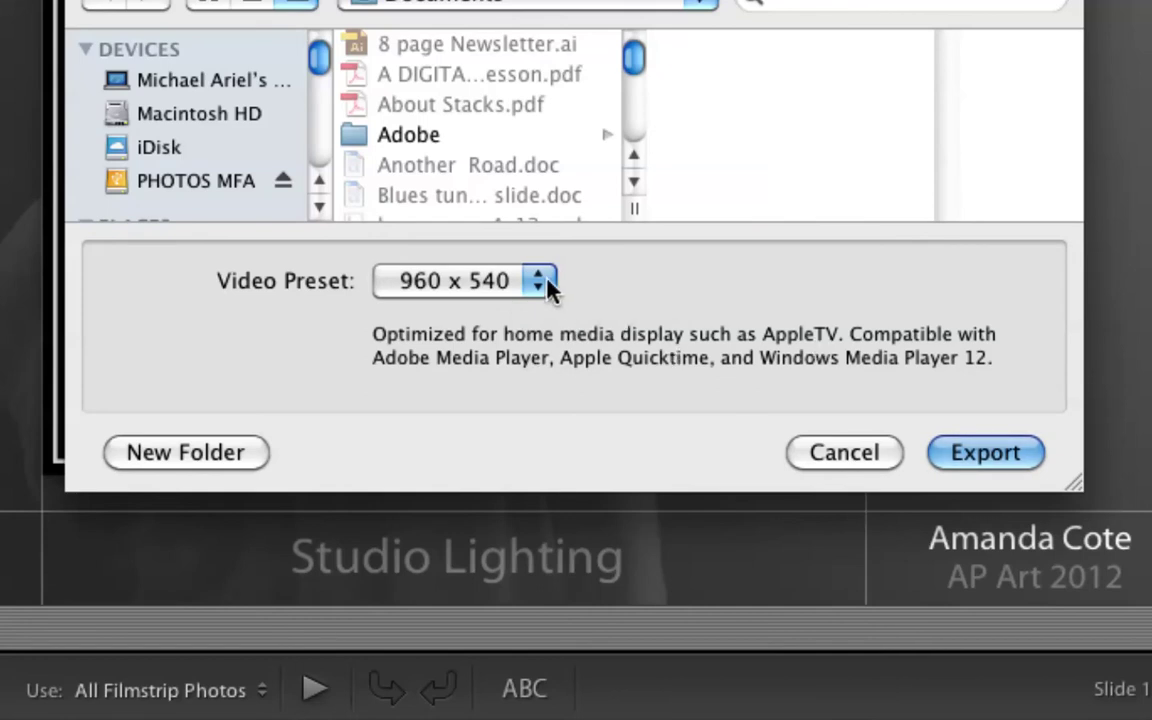
# Step: Try 720p and 1080p, settle on 720p, and set the destination to the Desktop
pyautogui.click(542, 284)
pyautogui.click(498, 317)
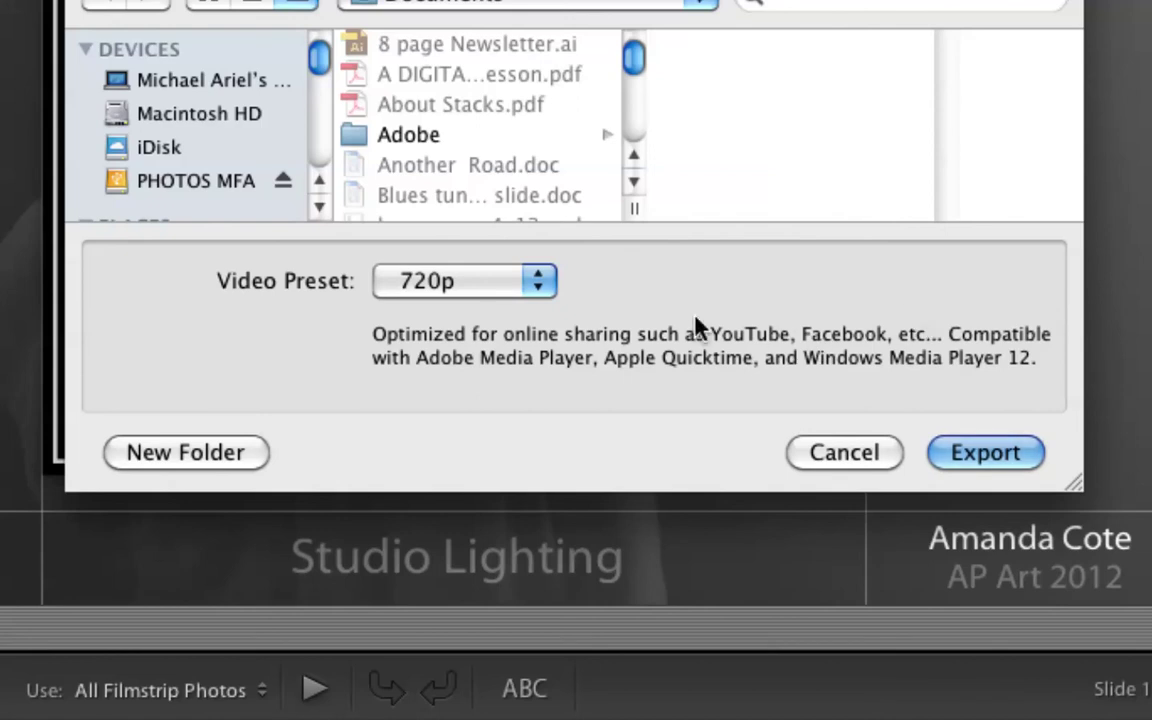
pyautogui.click(540, 284)
pyautogui.click(508, 314)
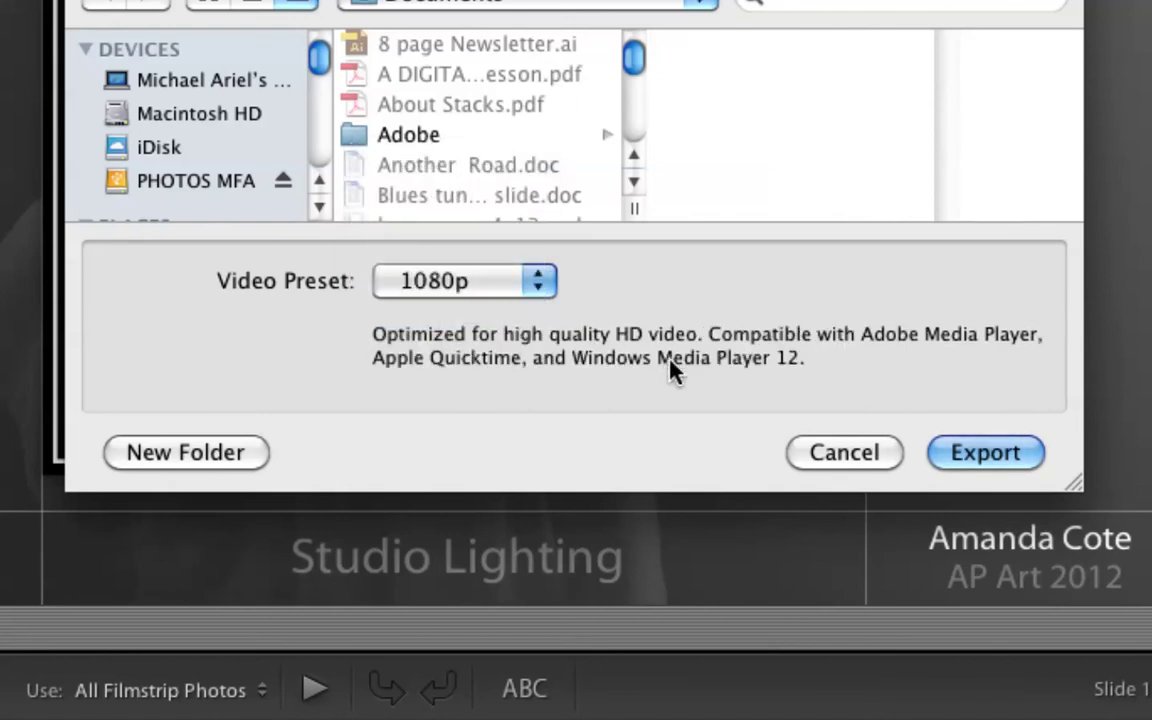
pyautogui.click(544, 280)
pyautogui.click(499, 257)
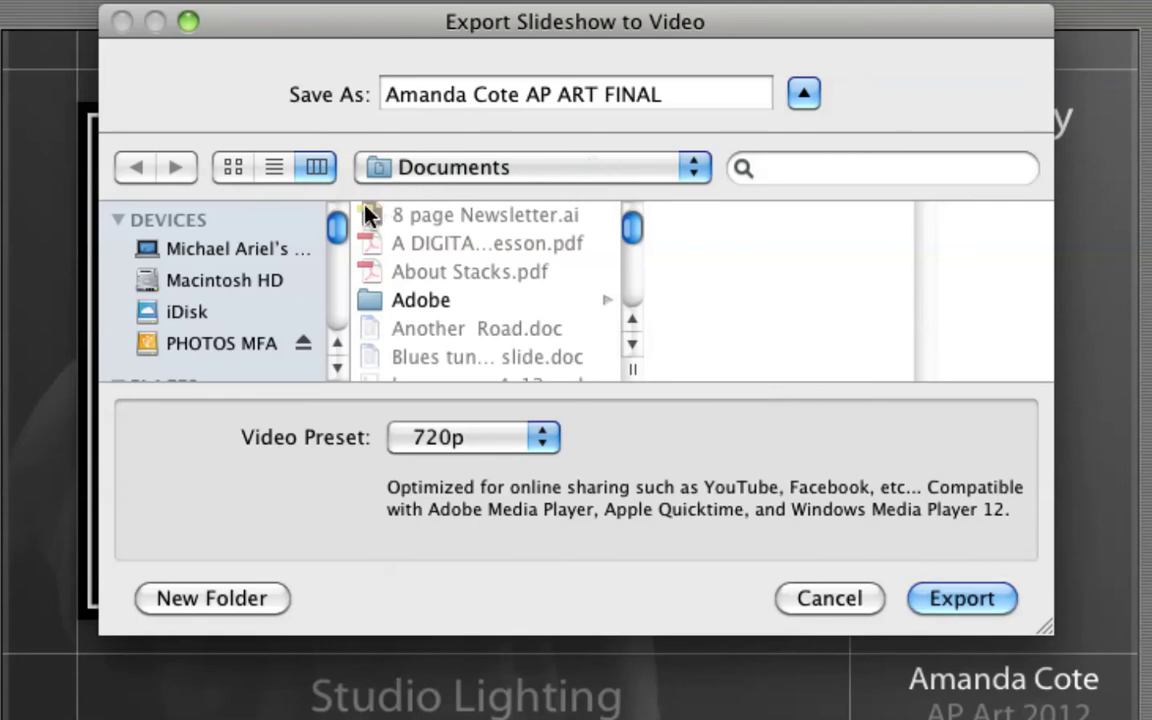
pyautogui.moveTo(338, 229); pyautogui.dragTo(329, 264)
pyautogui.click(239, 252)
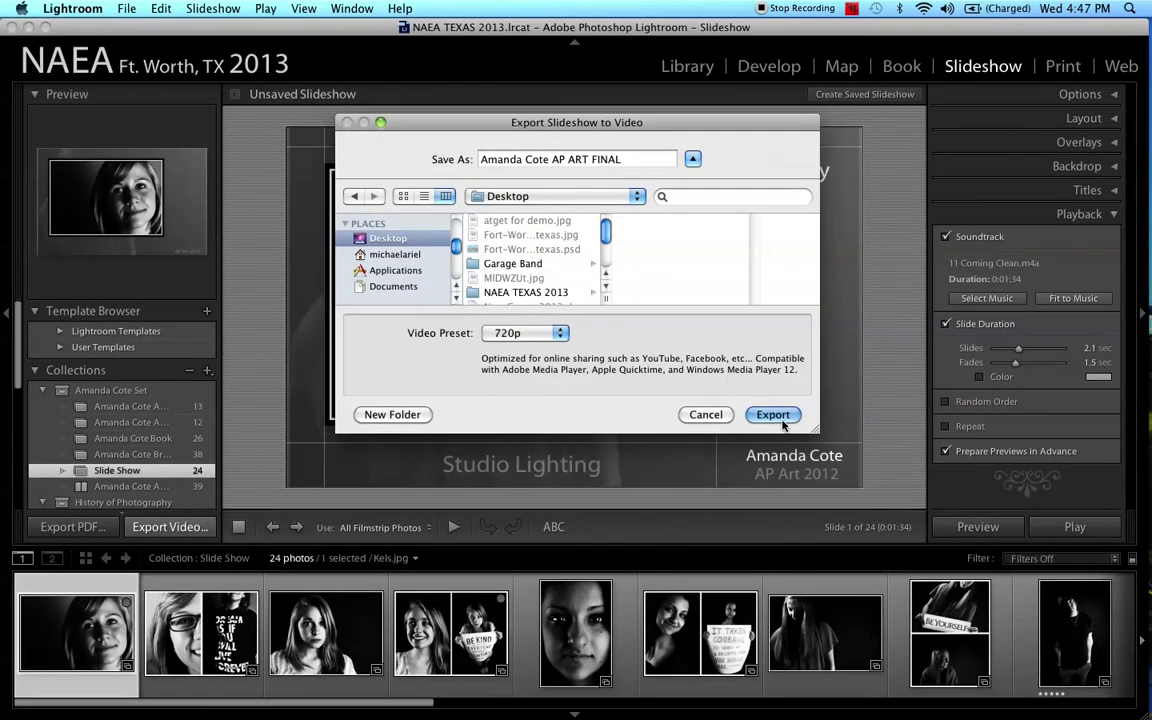
# Step: Export the 720p slideshow video to the Desktop
pyautogui.click(788, 423)
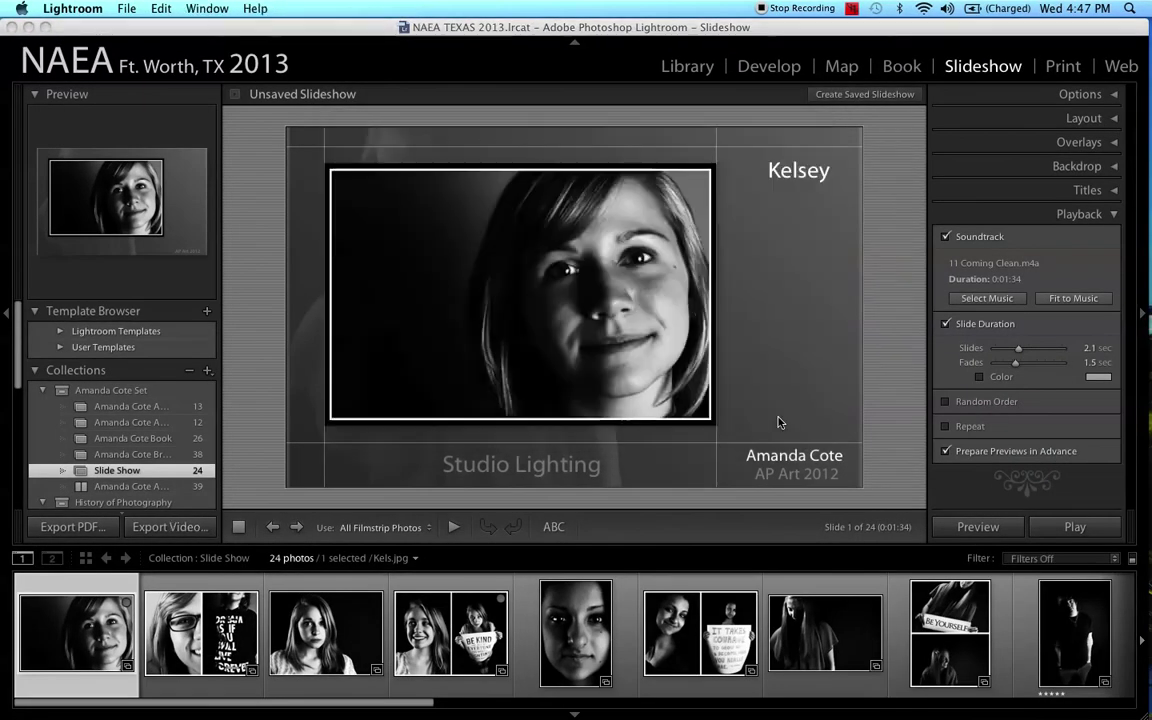